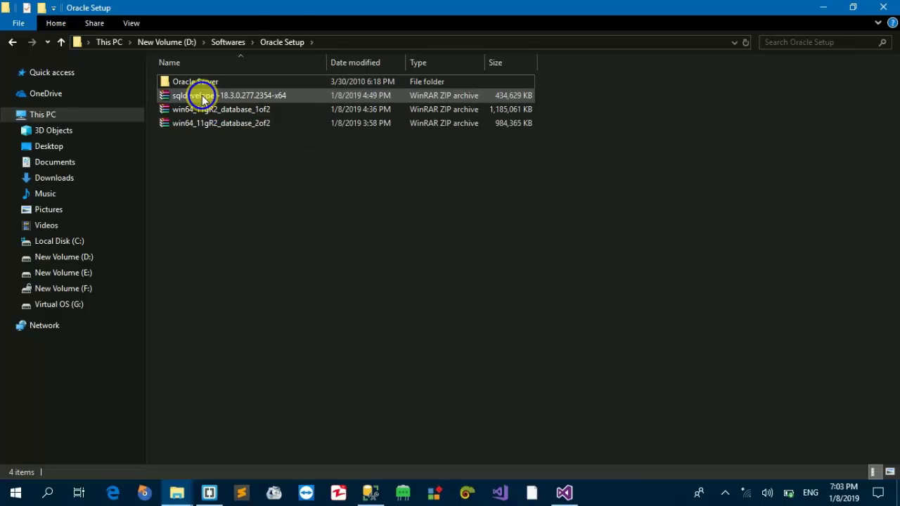
Step: Extract the sqldeveloper-18.3.0.277.2354-x64 archive into the current Oracle Setup folder
left_click(201, 96)
right_click(201, 96)
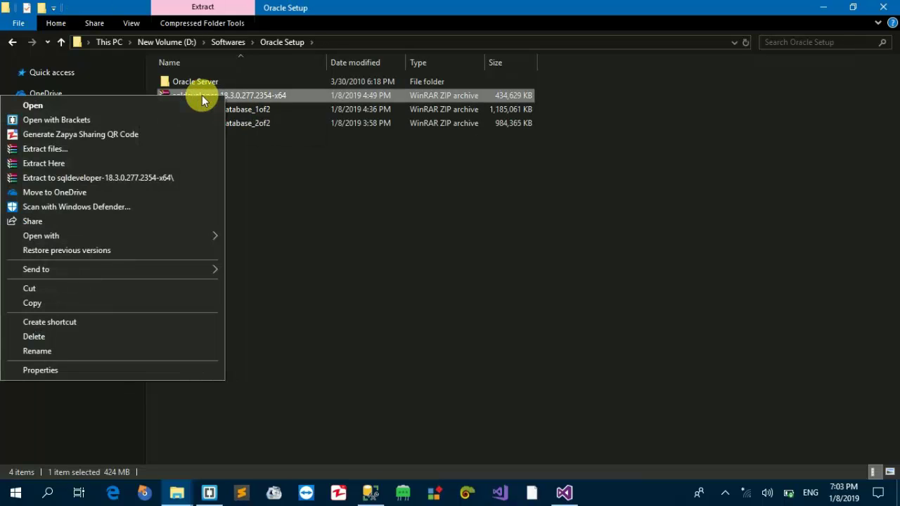
left_click(83, 162)
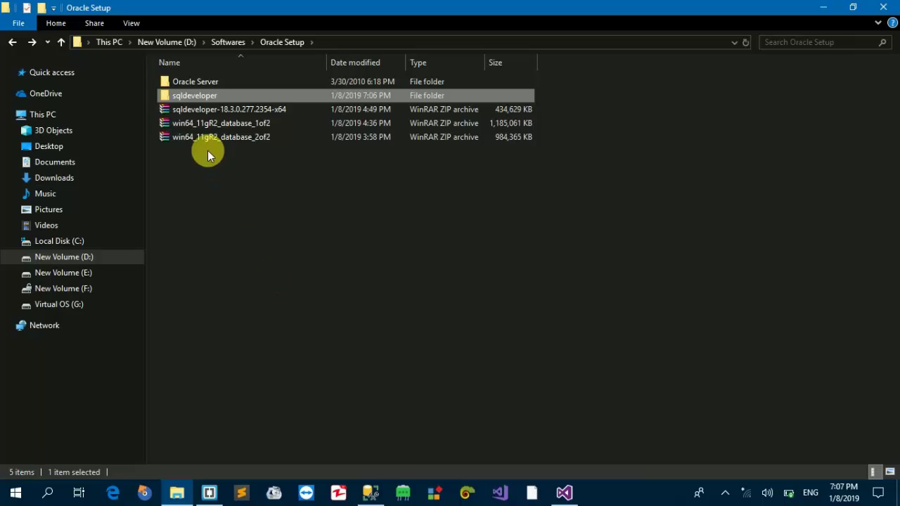
Step: Create a desktop shortcut for the sqldeveloper application from the extracted sqldeveloper folder and close File Explorer
right_click(177, 97)
left_click(164, 110)
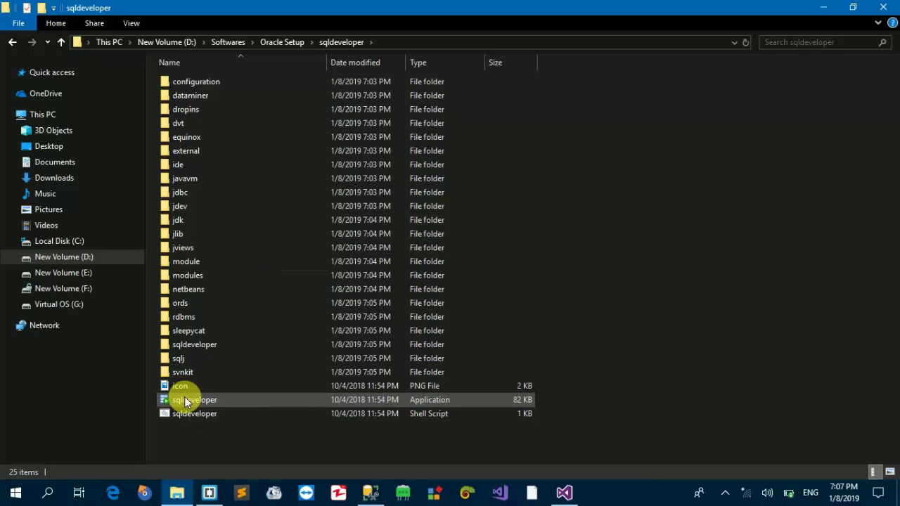
left_click(186, 401)
right_click(187, 401)
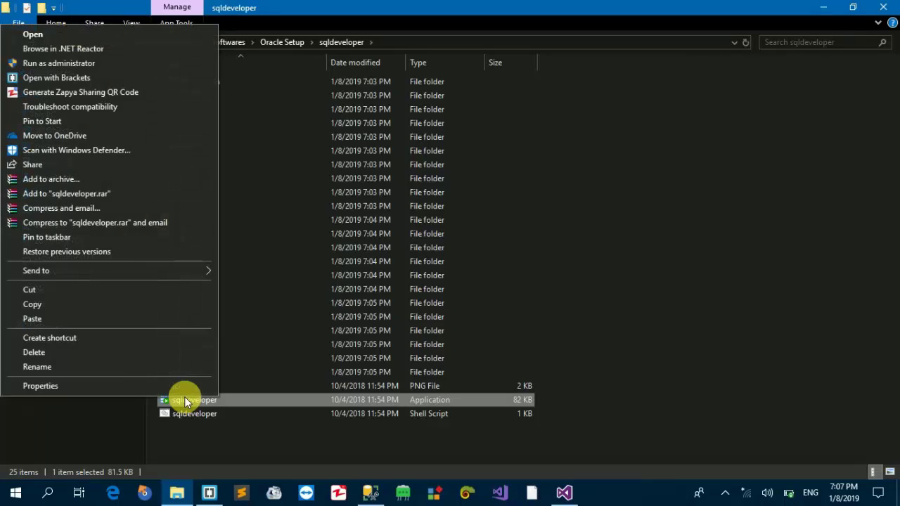
mouse_move(106, 272)
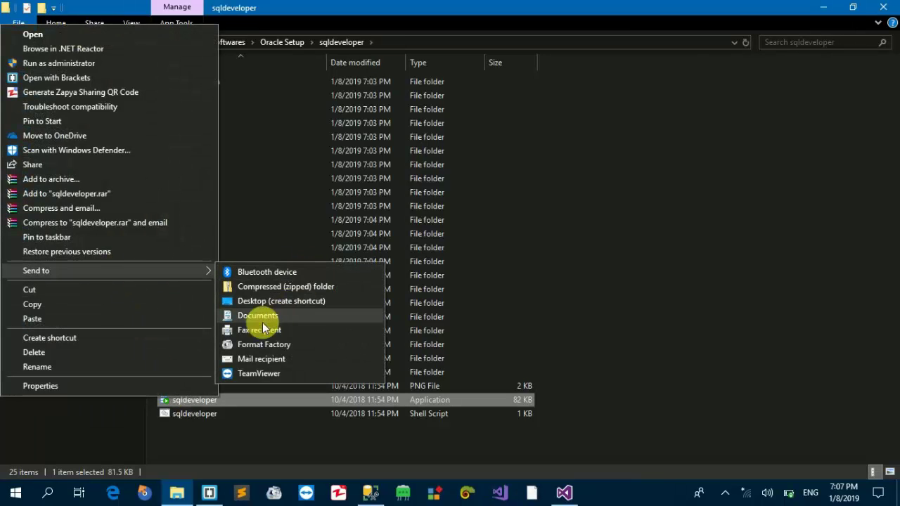
left_click(254, 301)
left_click(884, 8)
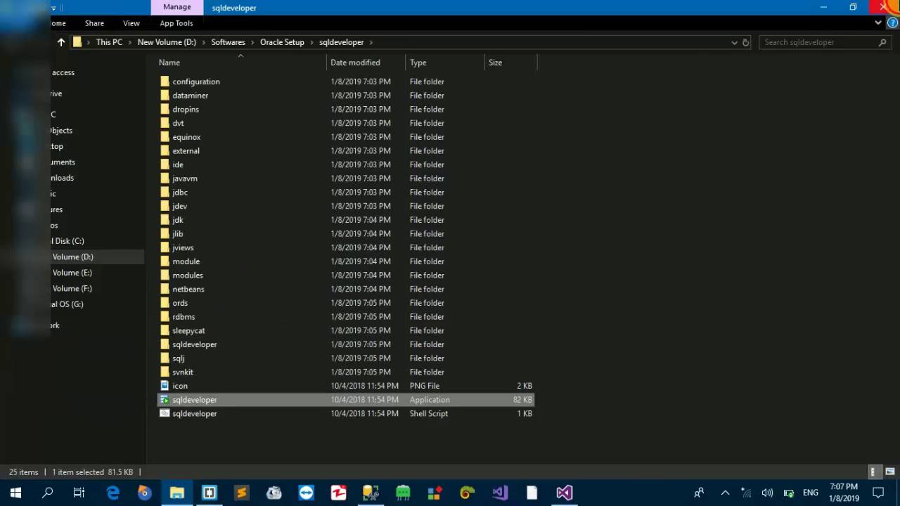
Step: Refresh the desktop, launch Oracle SQL Developer from its new shortcut and maximize its window
right_click(228, 200)
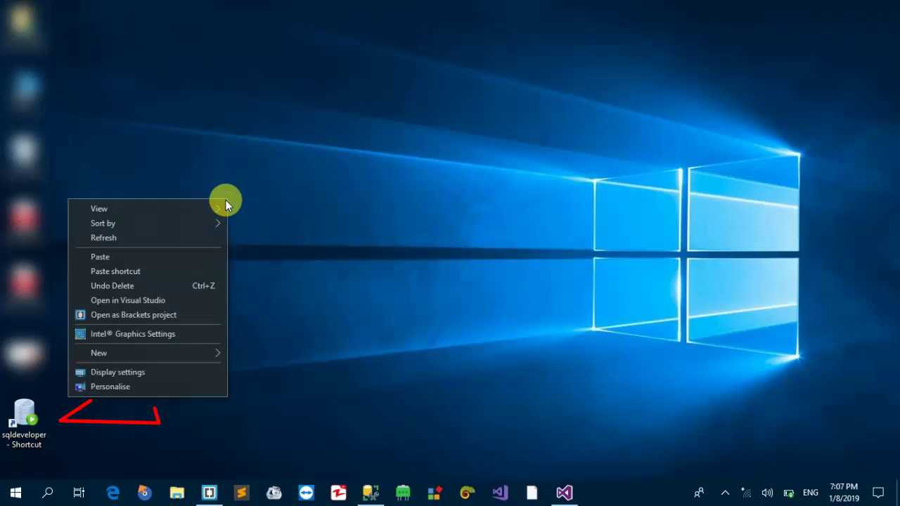
left_click(151, 237)
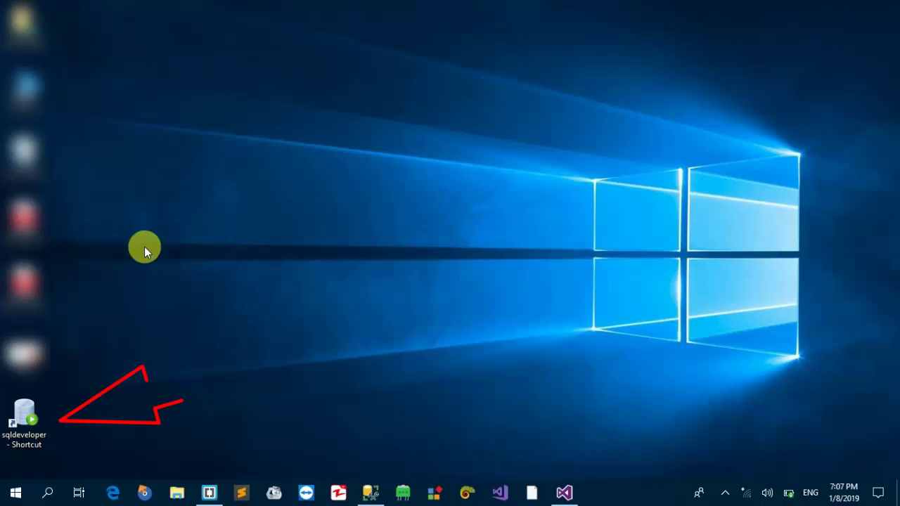
double_click(12, 406)
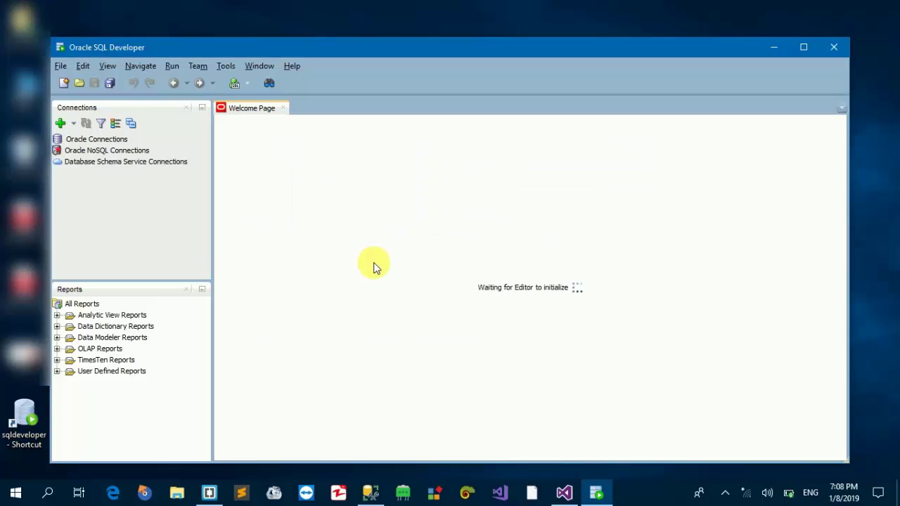
left_click(803, 46)
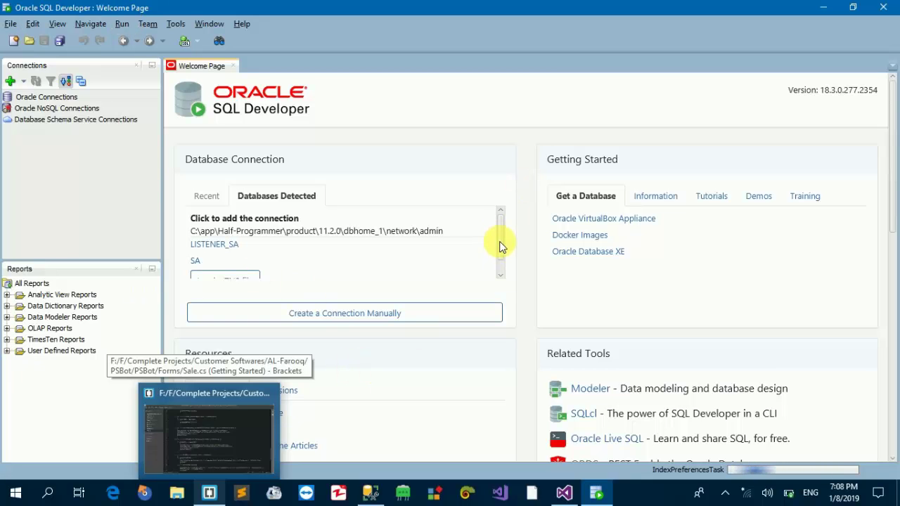
Step: Start a new database connection named Half-Programmer with username ak and the account password
scroll(500, 246, "down", 1)
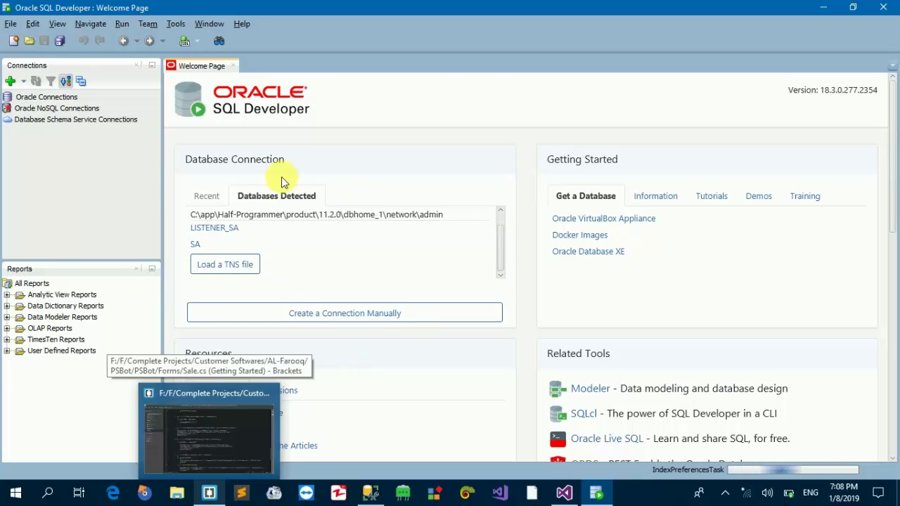
left_click(10, 83)
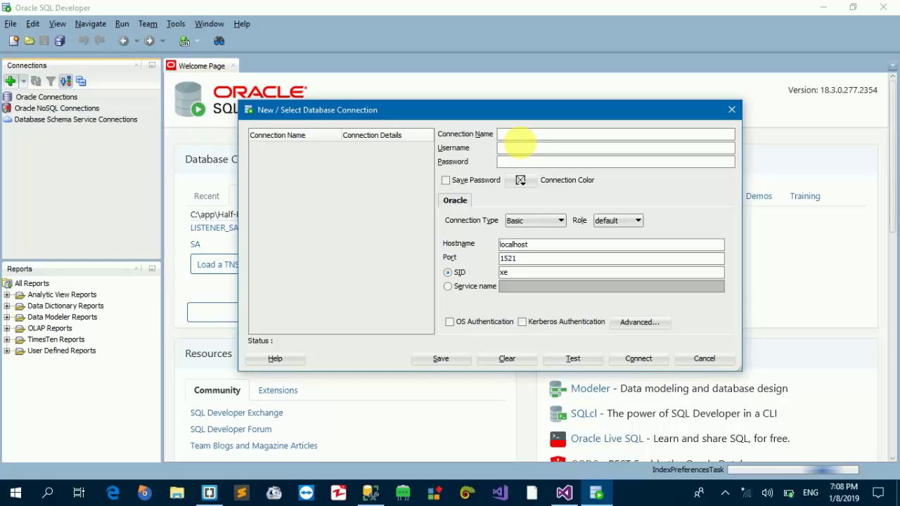
type("Half")
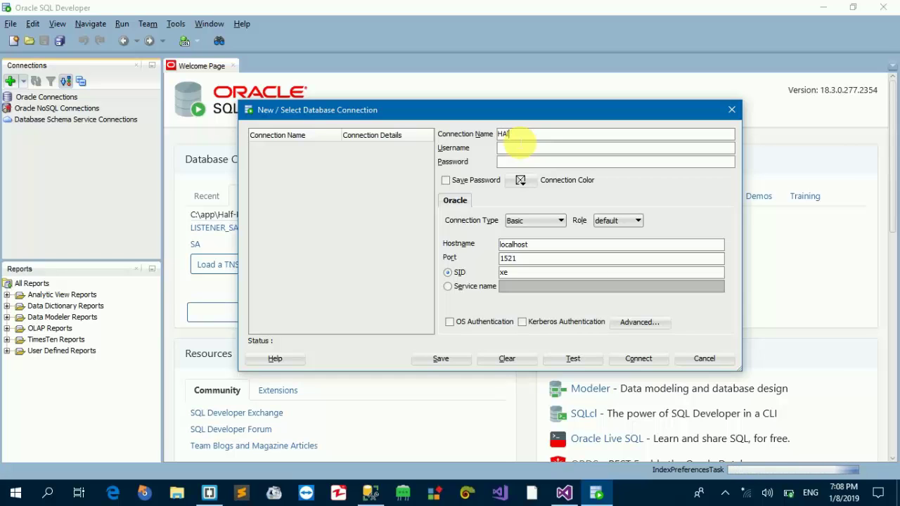
key("BackSpace")
key("BackSpace")
key("BackSpace")
type("alf-")
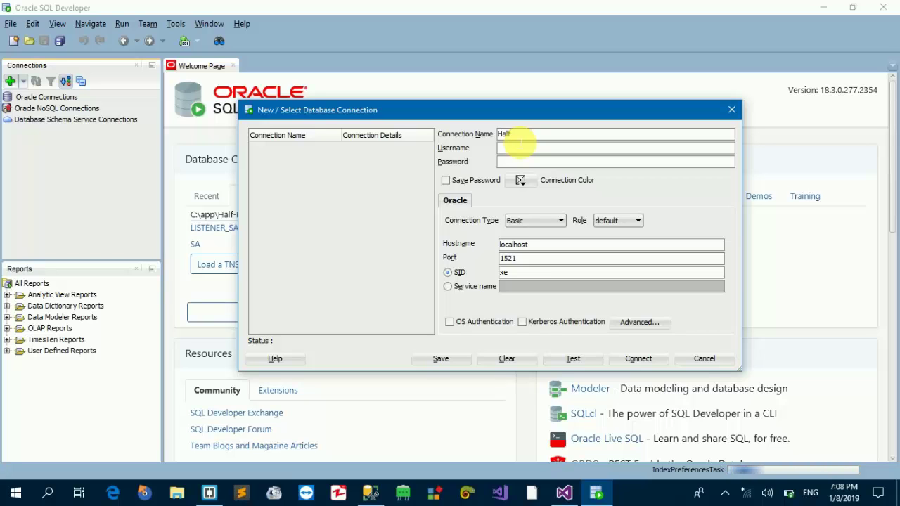
type("Progr")
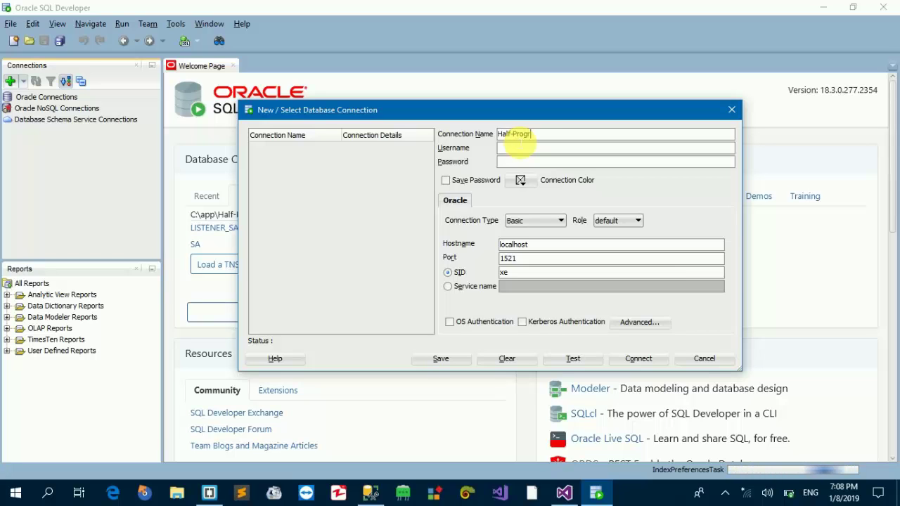
type("ammer")
key("Tab")
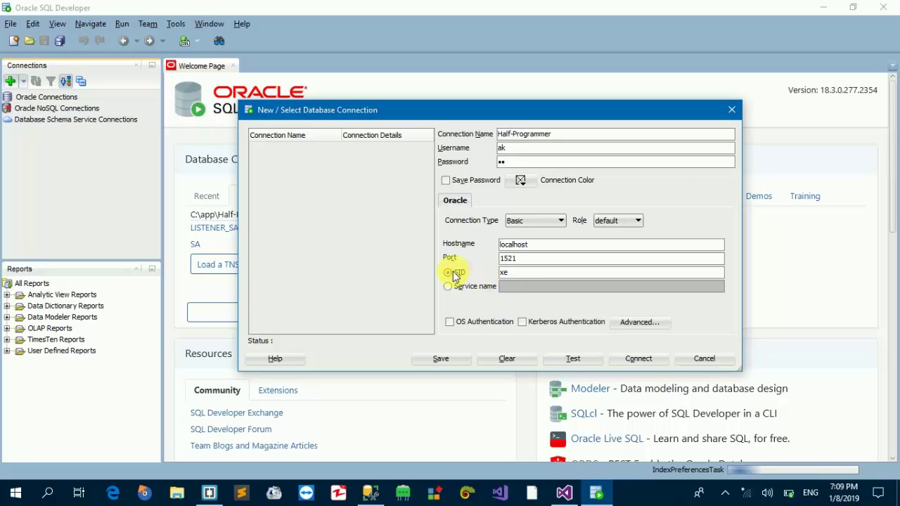
Step: Look up the SID for the connection by finding the OracleService entry in the Windows Services app
double_click(503, 272)
left_click(534, 272)
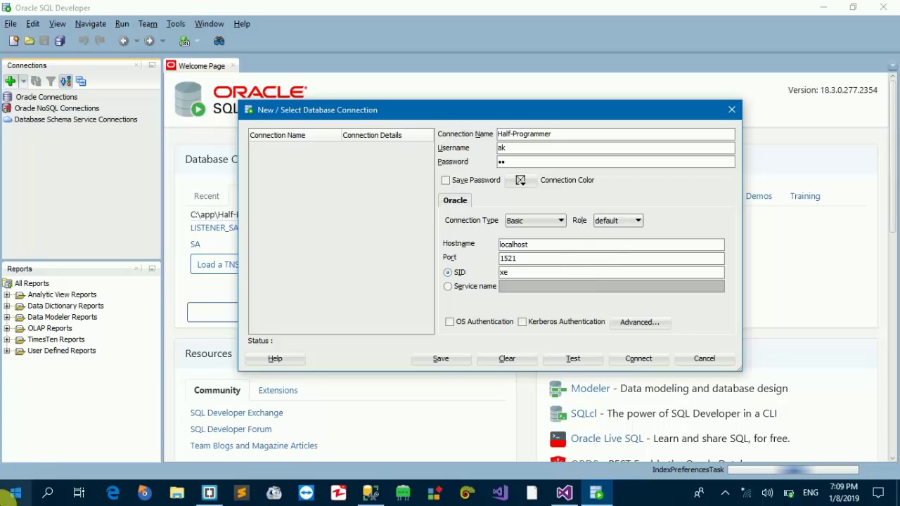
key("super")
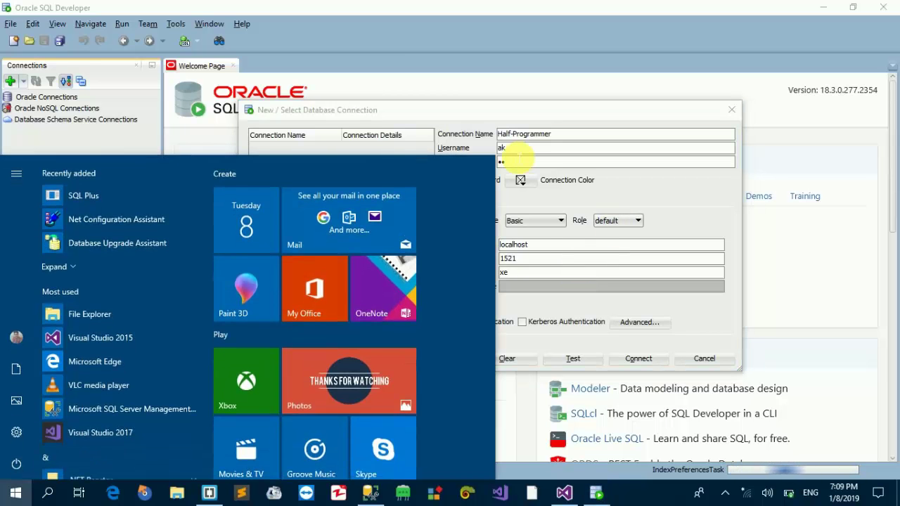
type("service")
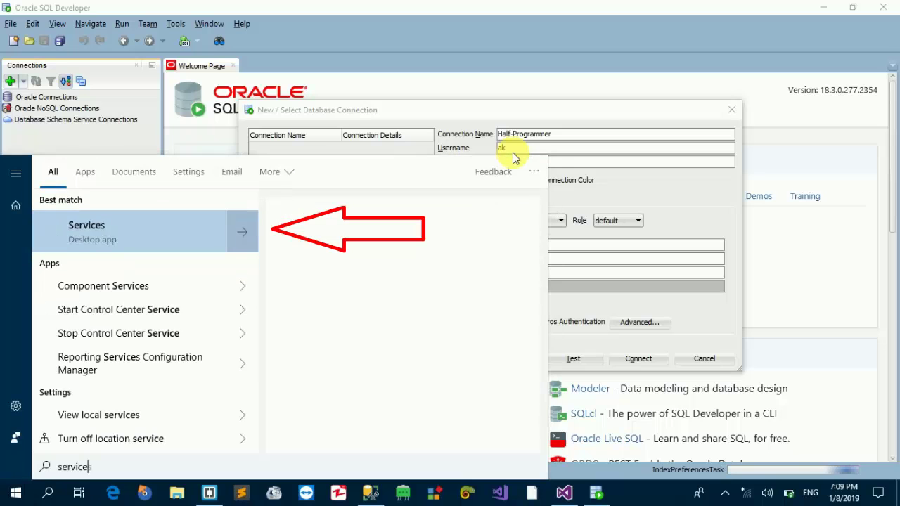
key("Return")
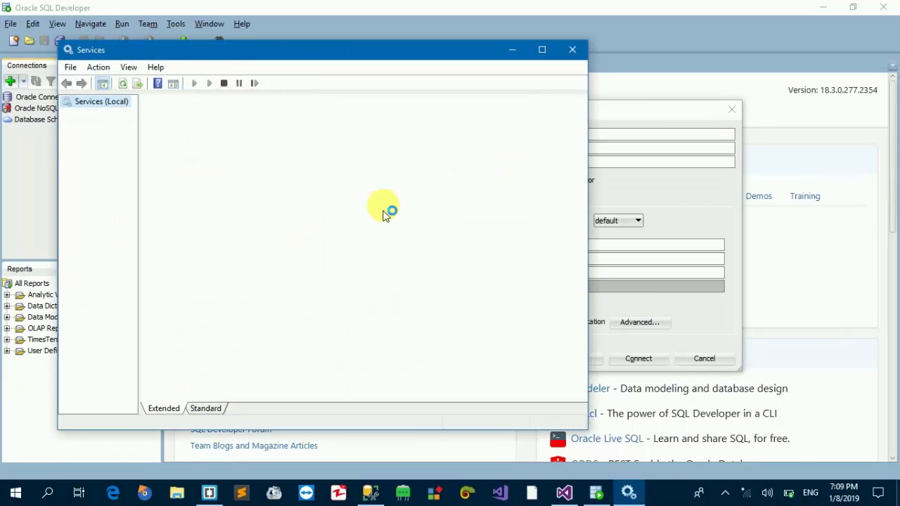
left_click(330, 234)
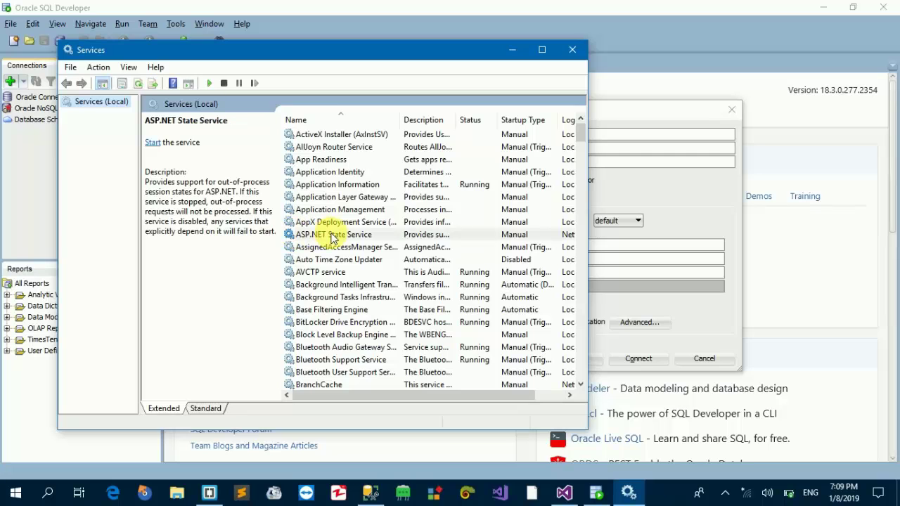
key("o")
key("r")
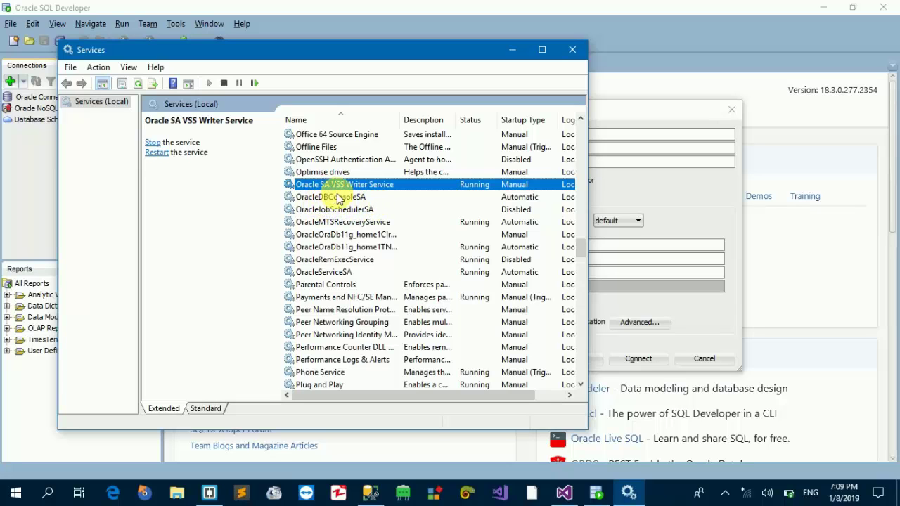
left_click(321, 274)
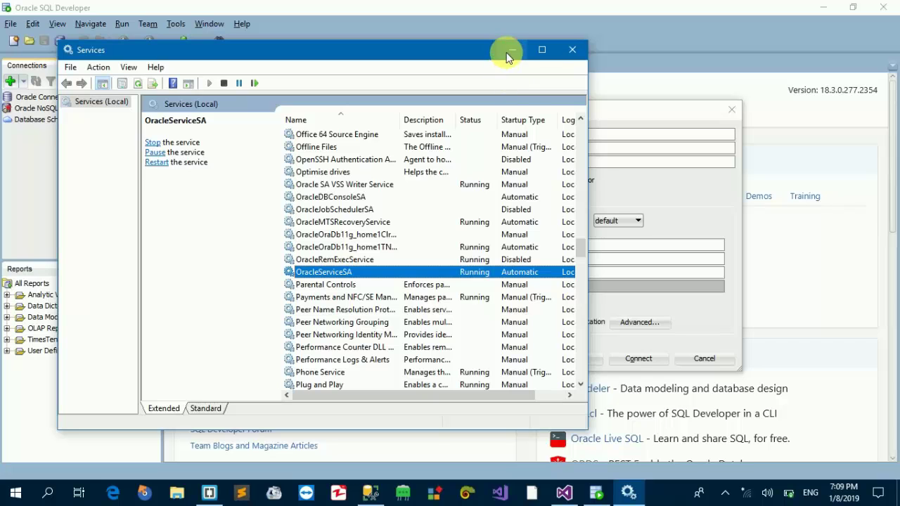
left_click(566, 51)
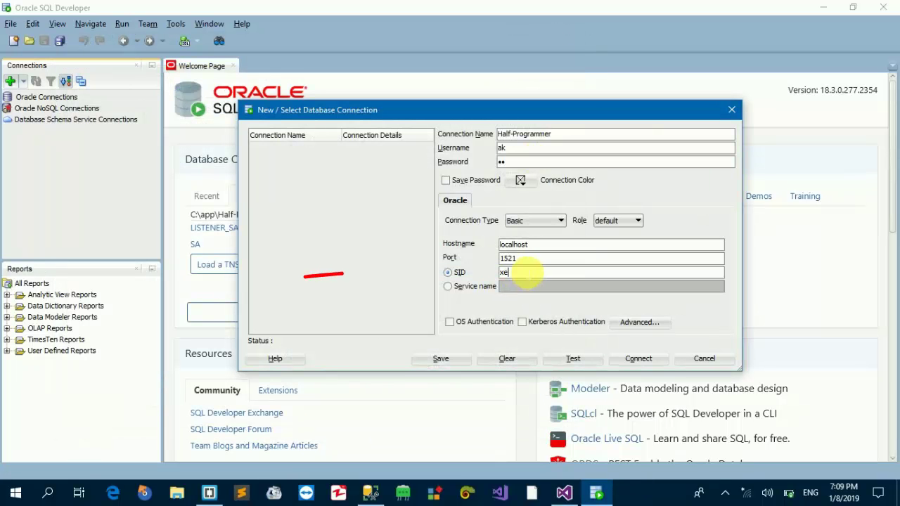
Step: Set the connection's SID to SA and test the connection
left_click(455, 272)
type("SA")
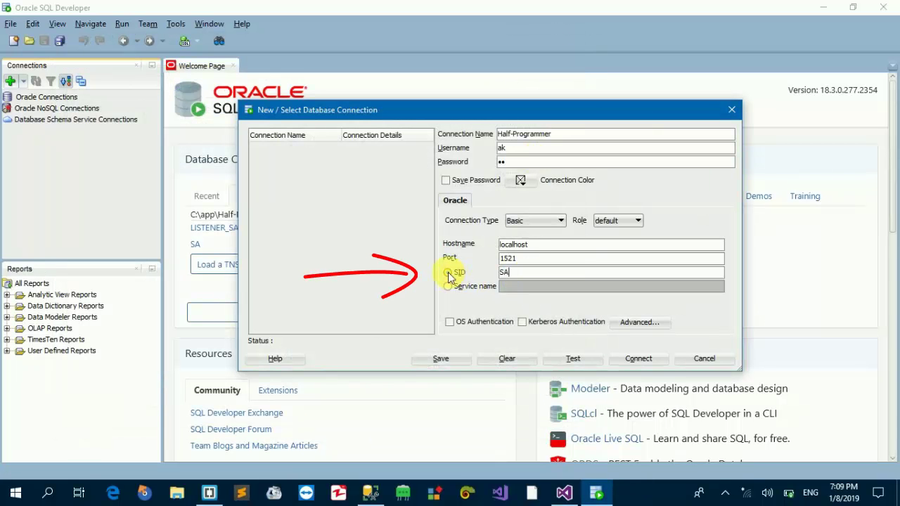
left_click(559, 360)
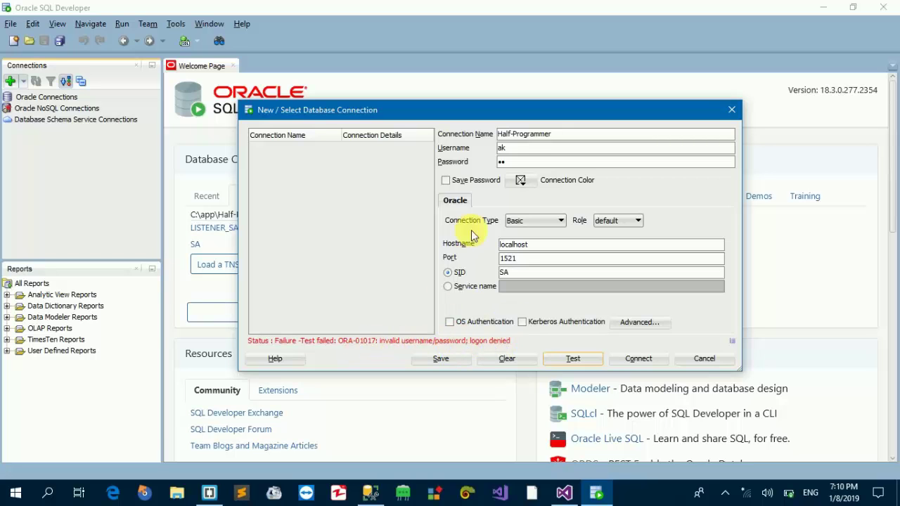
Step: Try the connection test with username hr and the account password
double_click(510, 148)
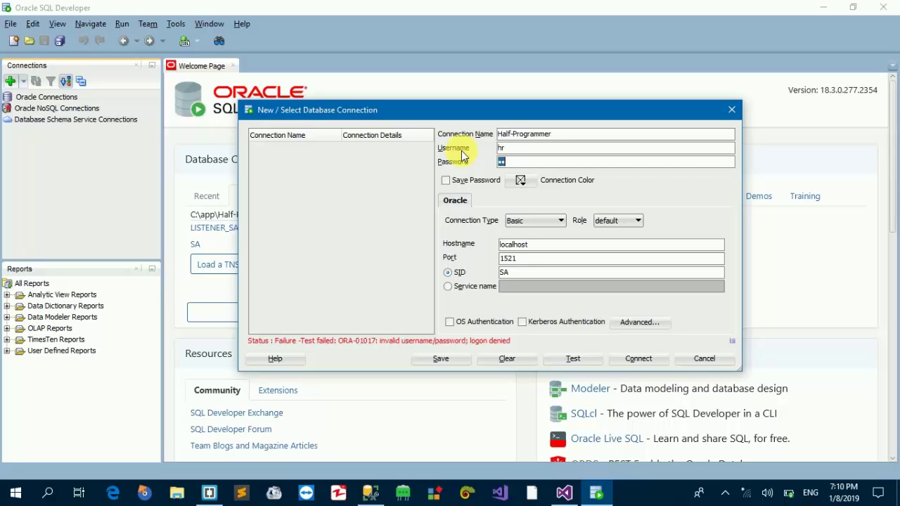
type("hr")
left_click(563, 357)
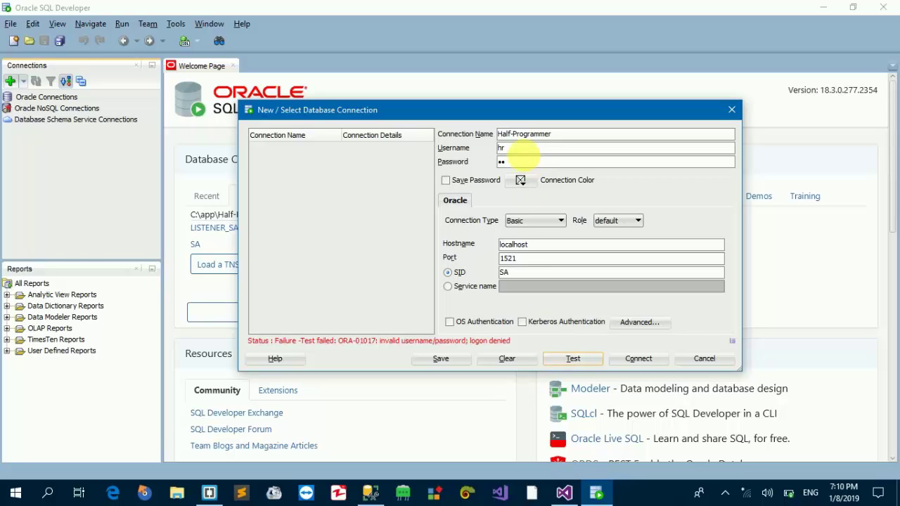
Step: Set the username back to ak and try the connection test again
double_click(501, 148)
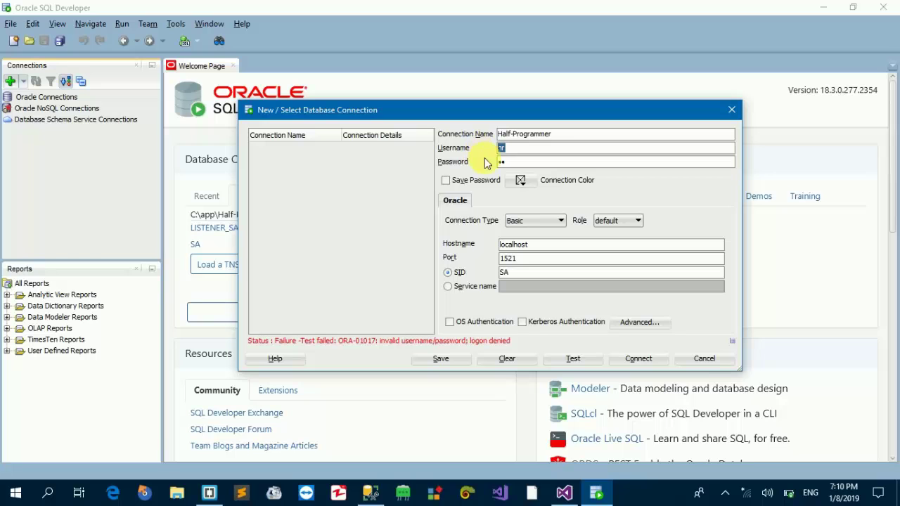
type("ak")
left_click(571, 358)
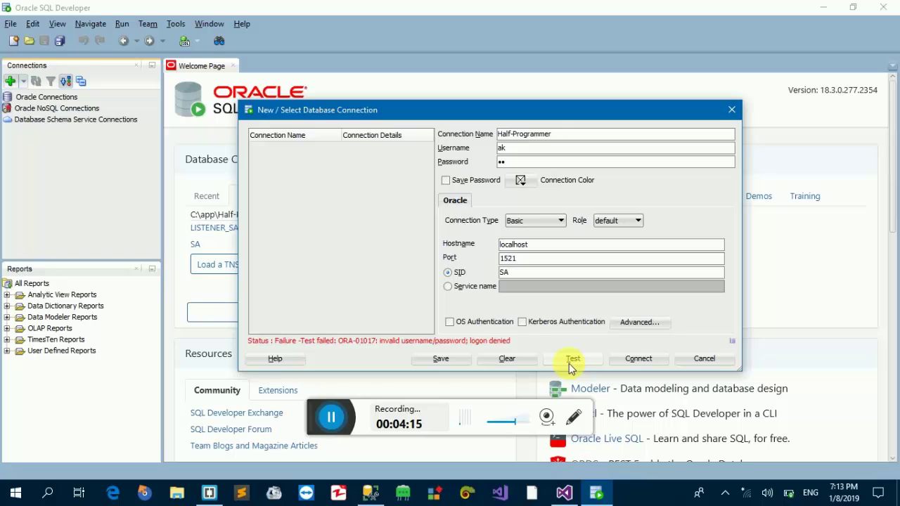
left_click(571, 359)
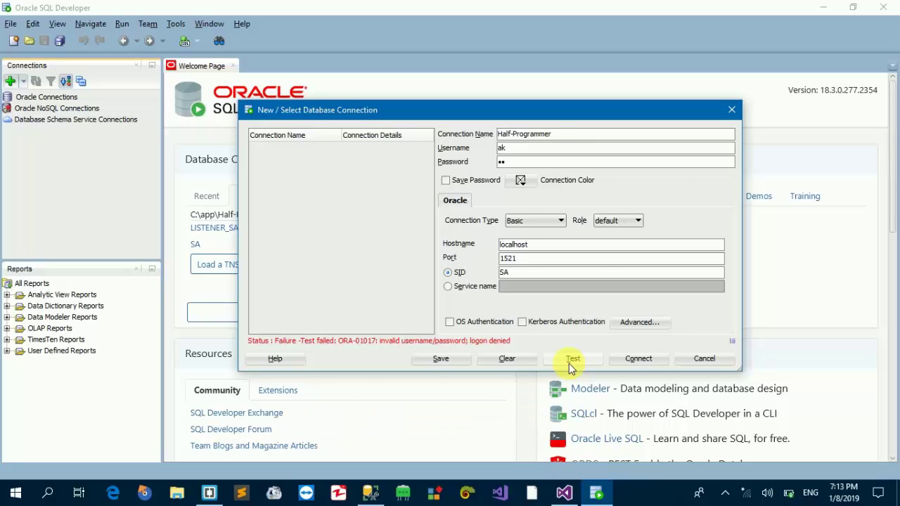
Step: Set the username to hr, re-enter the account password, then test and save the Half-Programmer connection
left_click_drag(516, 149, 481, 149)
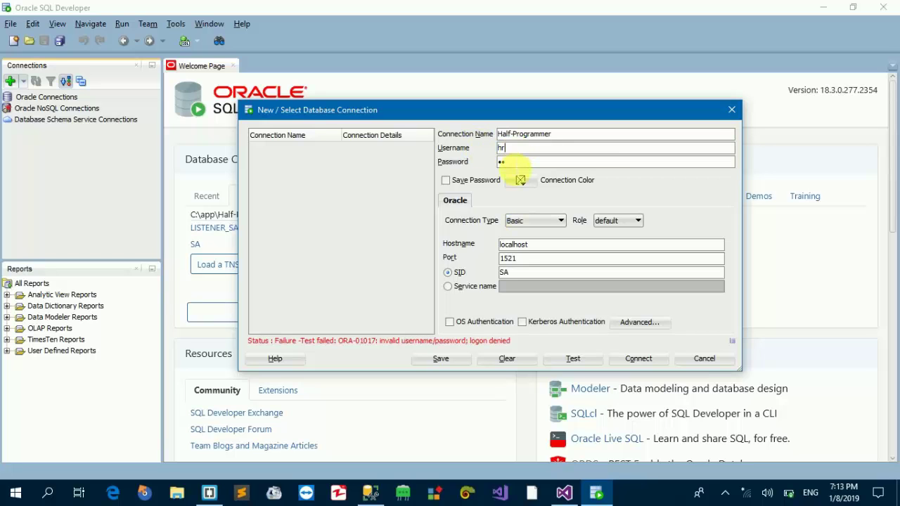
left_click_drag(524, 163, 467, 163)
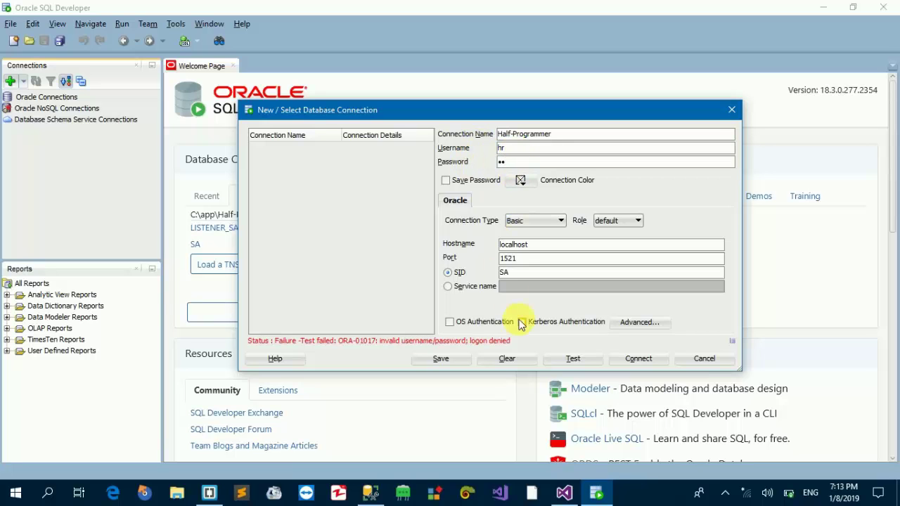
left_click(565, 357)
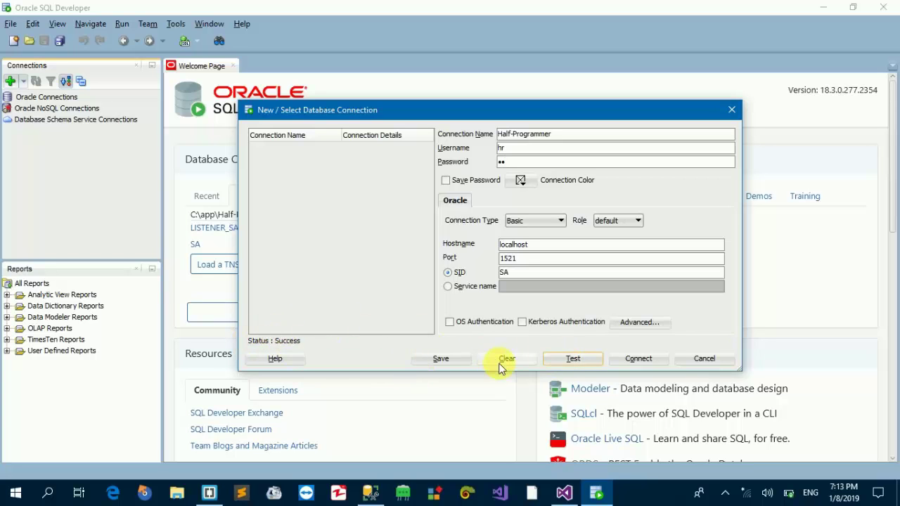
left_click(442, 362)
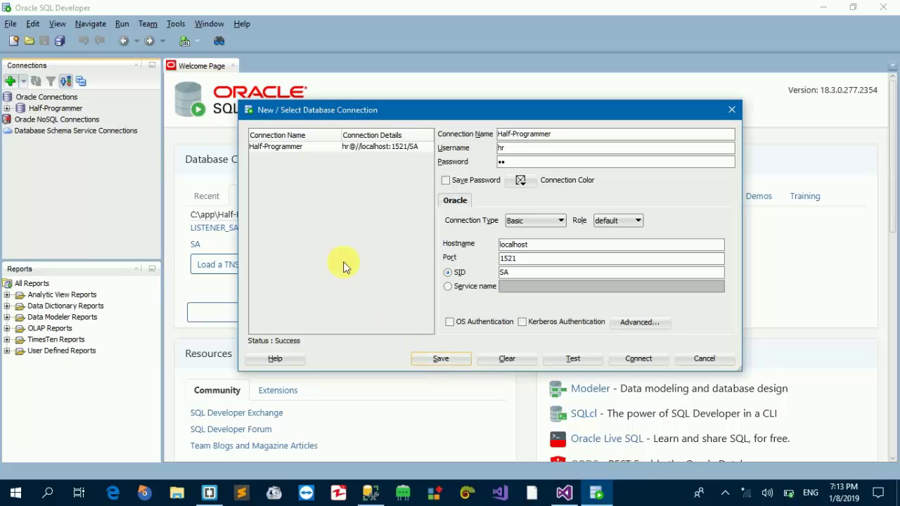
Step: Select the saved Half-Programmer connection, enter the account password, test the connection and connect to the database
left_click(281, 146)
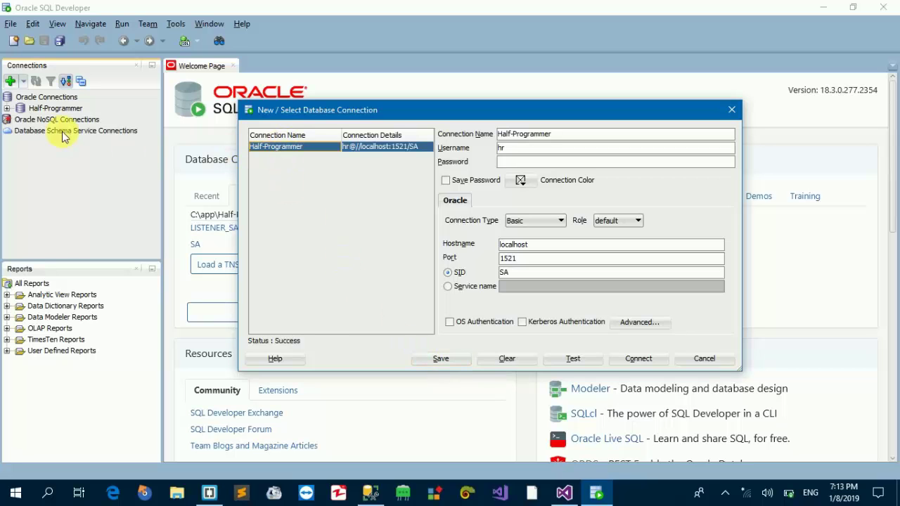
left_click(640, 360)
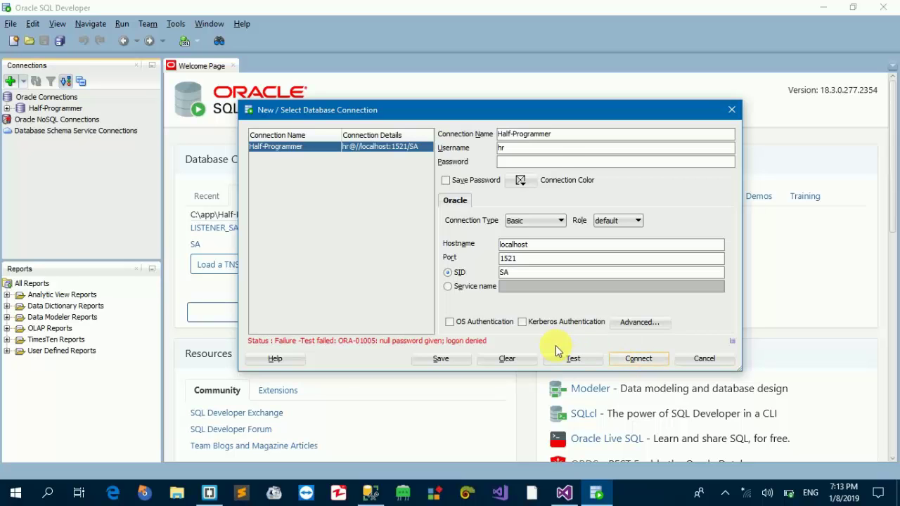
left_click(551, 161)
type("hr")
left_click(583, 361)
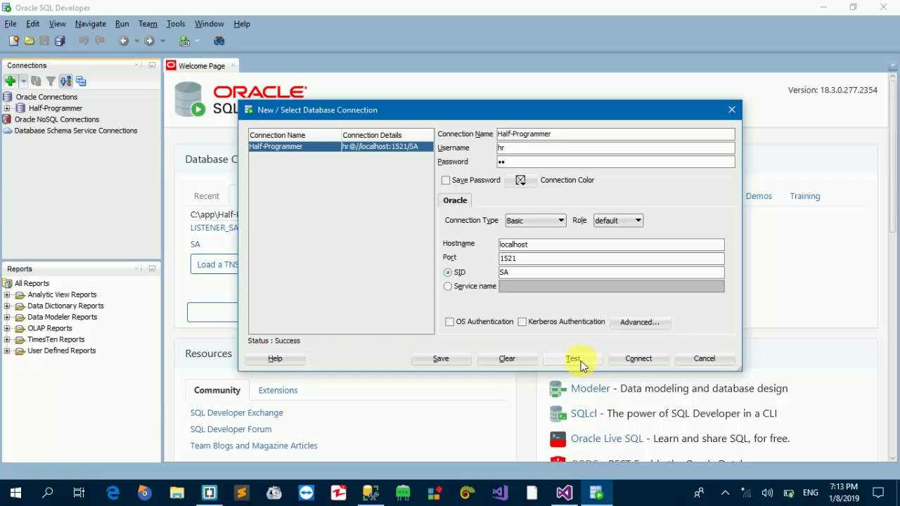
left_click(641, 360)
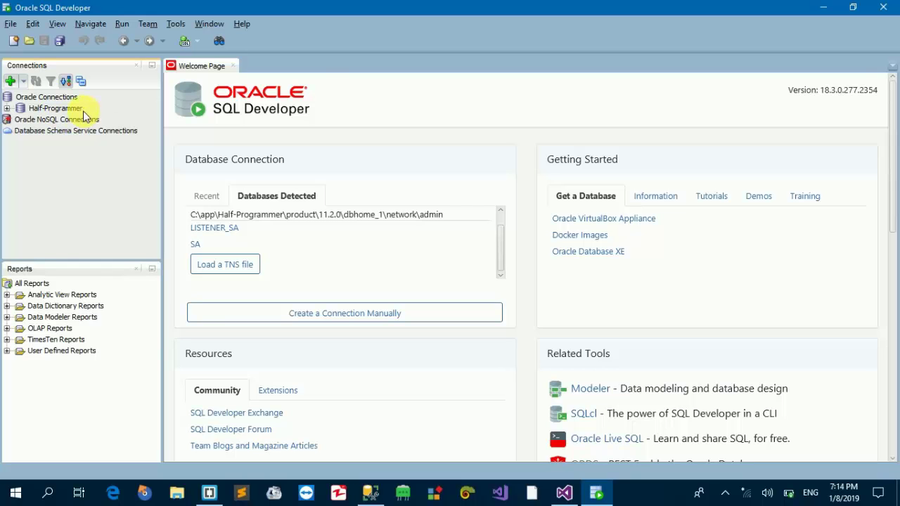
Step: Expand the Half-Programmer connection and its Tables node to list the schema's tables
left_click(8, 108)
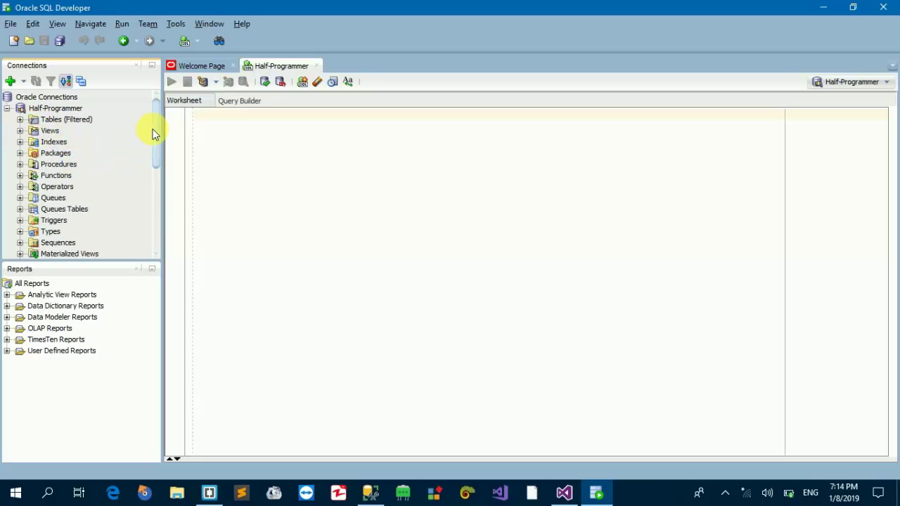
mouse_move(154, 134)
left_mouse_down()
mouse_move(157, 207)
mouse_move(159, 118)
left_mouse_up()
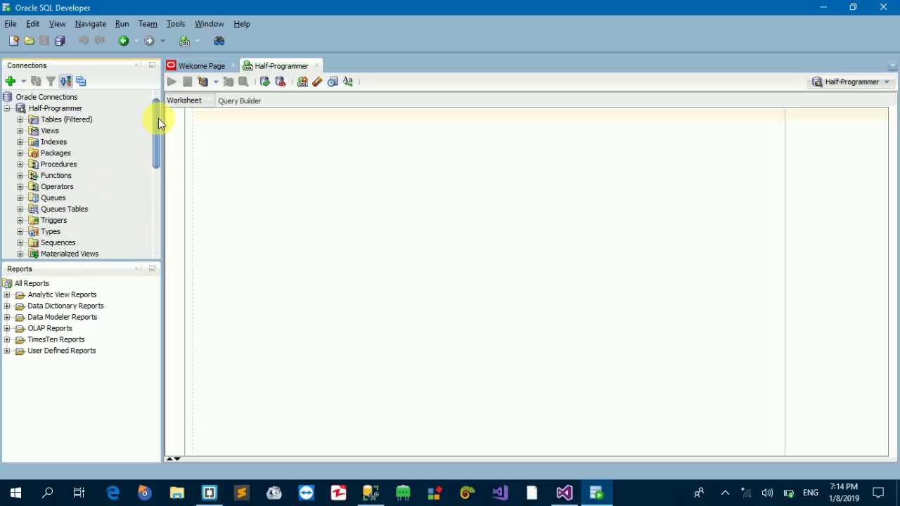
left_click(21, 120)
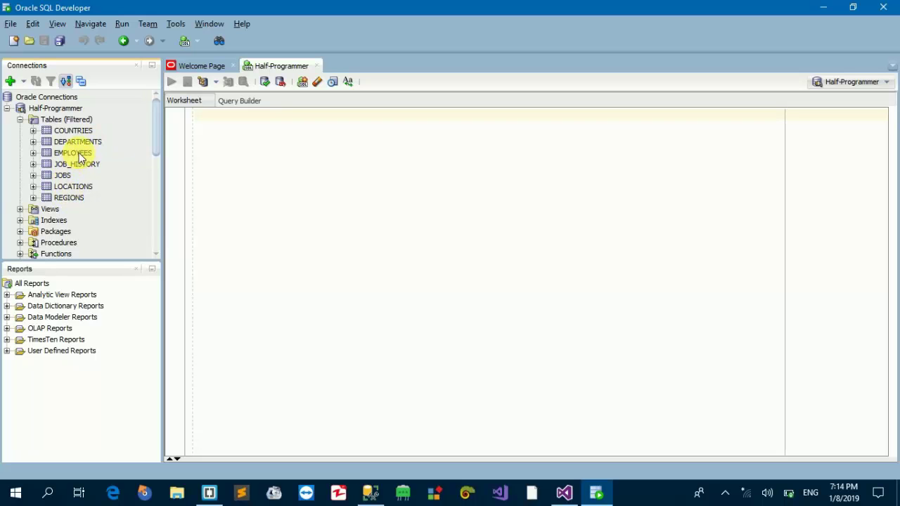
Step: Write the query "select * from employees" in the worksheet, run it and look through the returned rows
left_click(251, 163)
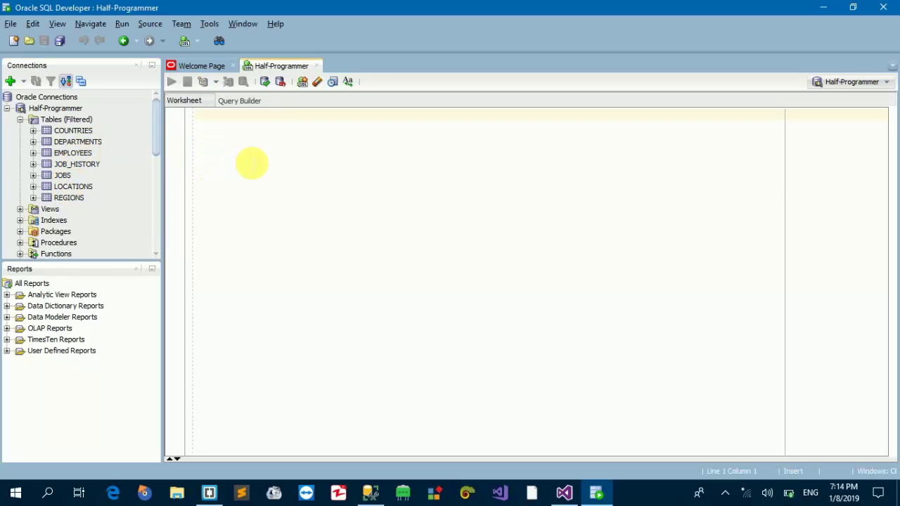
type("selec")
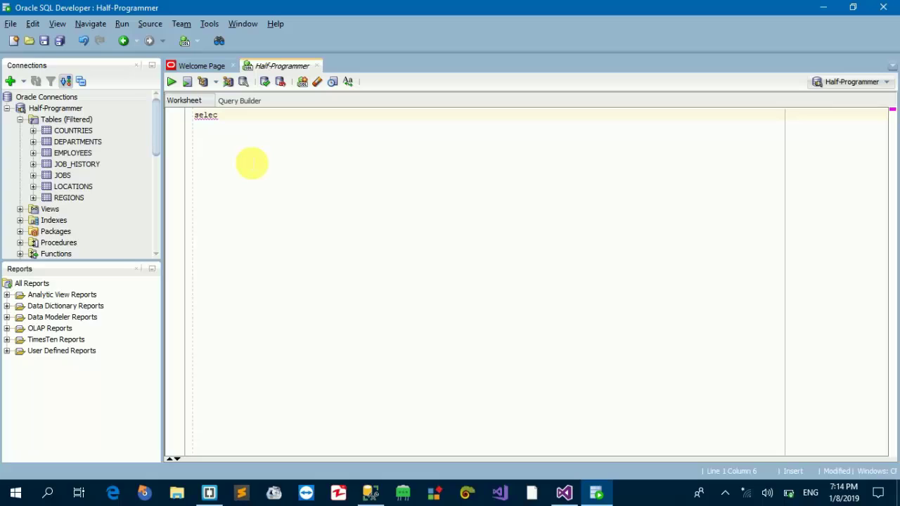
type("t * from employees")
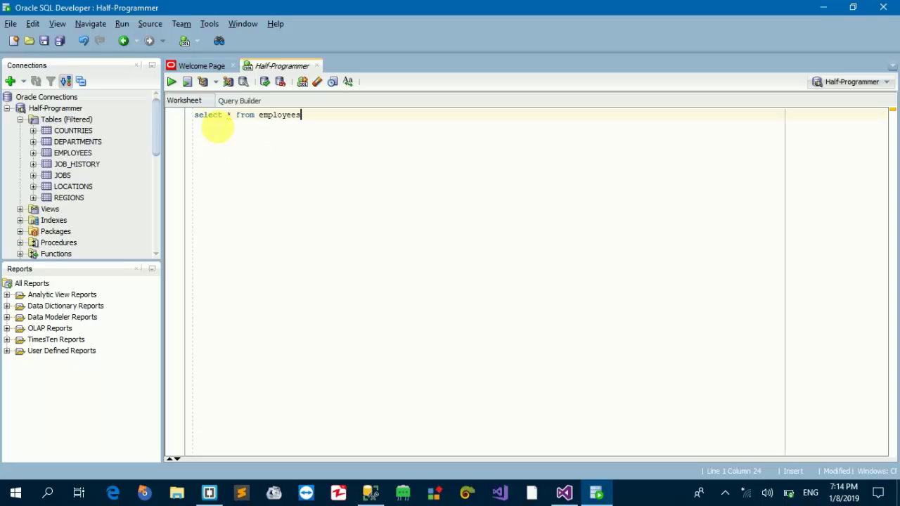
left_click(171, 81)
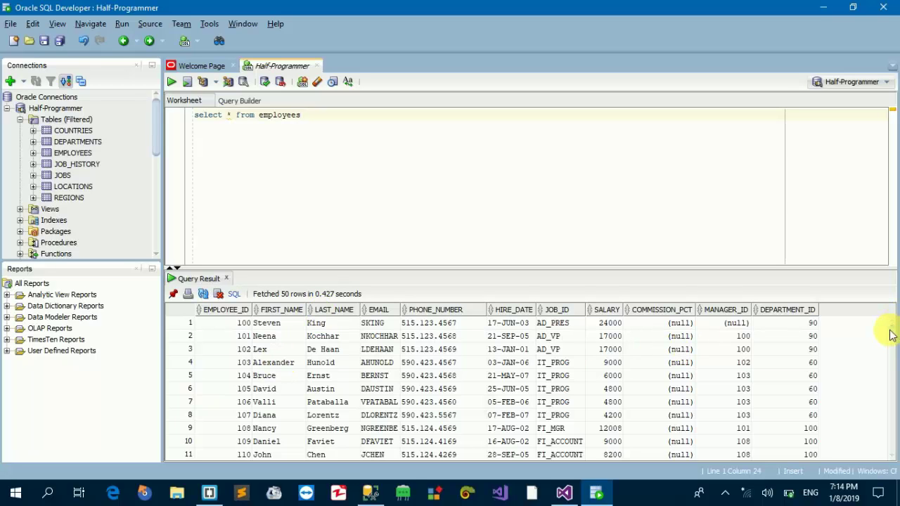
left_click_drag(890, 335, 891, 355)
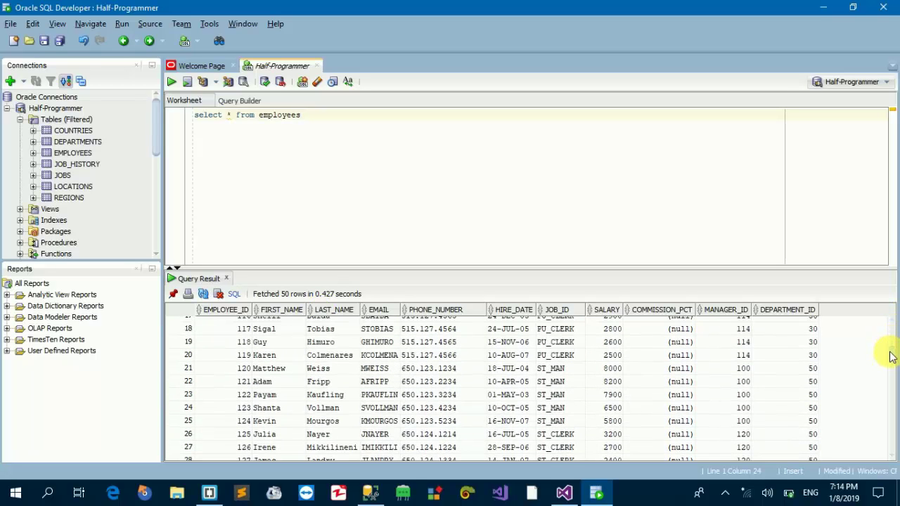
Step: Replace the worksheet's query with "create database student" and try to run the statement
type("h")
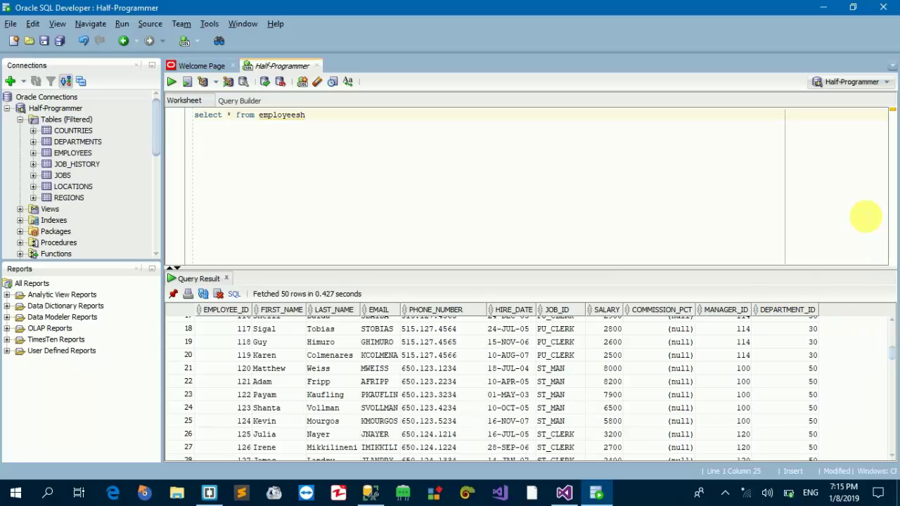
key("ctrl+a")
key("BackSpace")
type("crea")
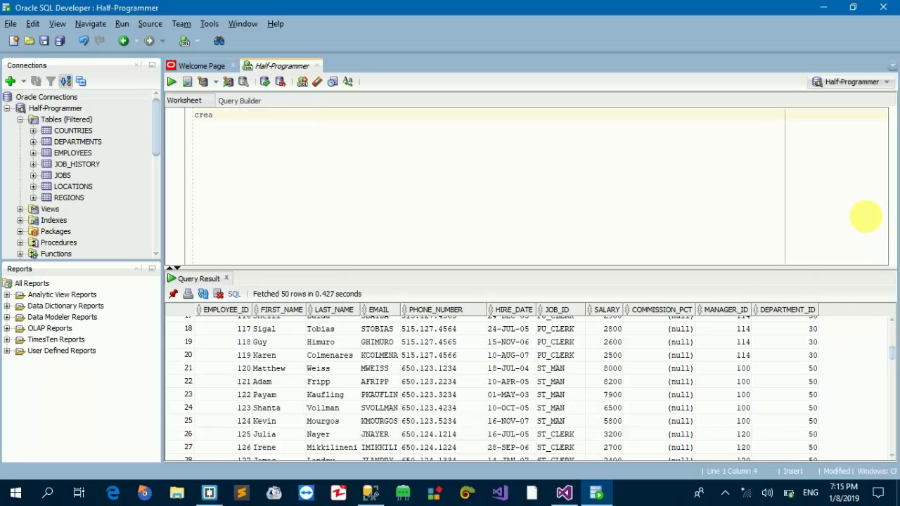
type("te data")
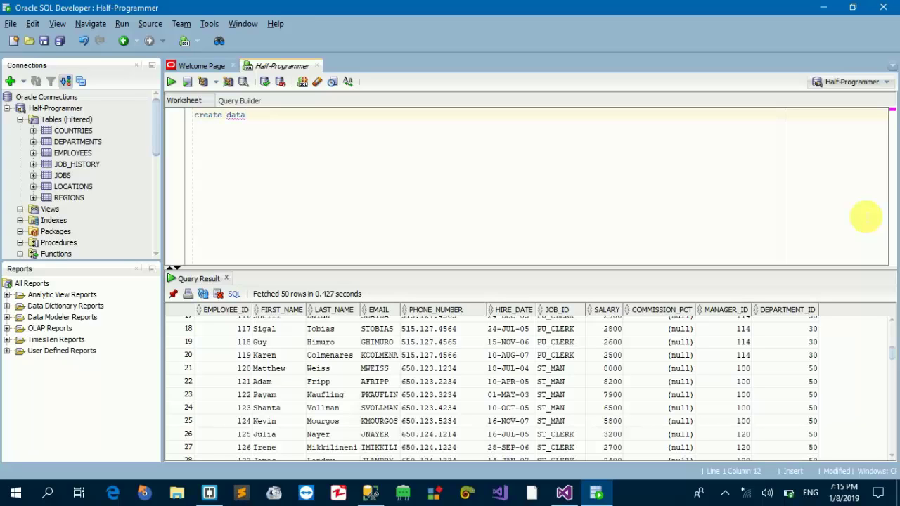
type("base student")
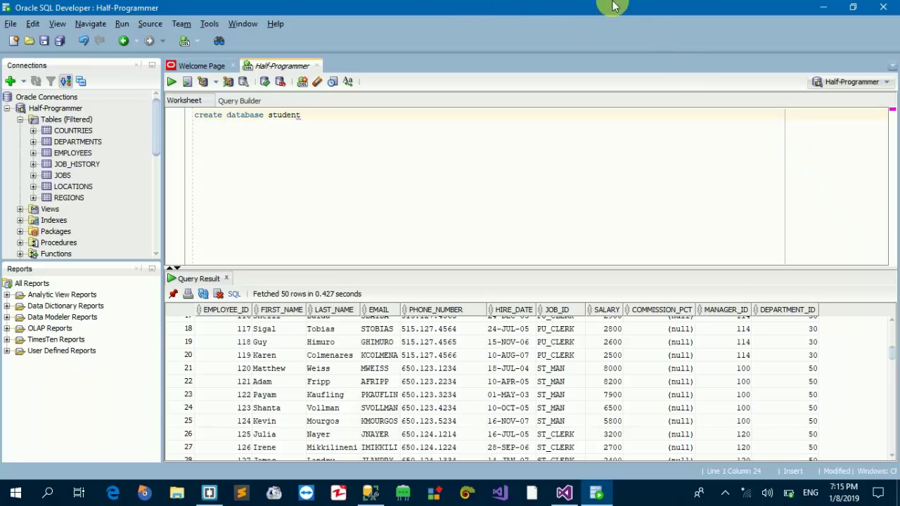
left_click(171, 82)
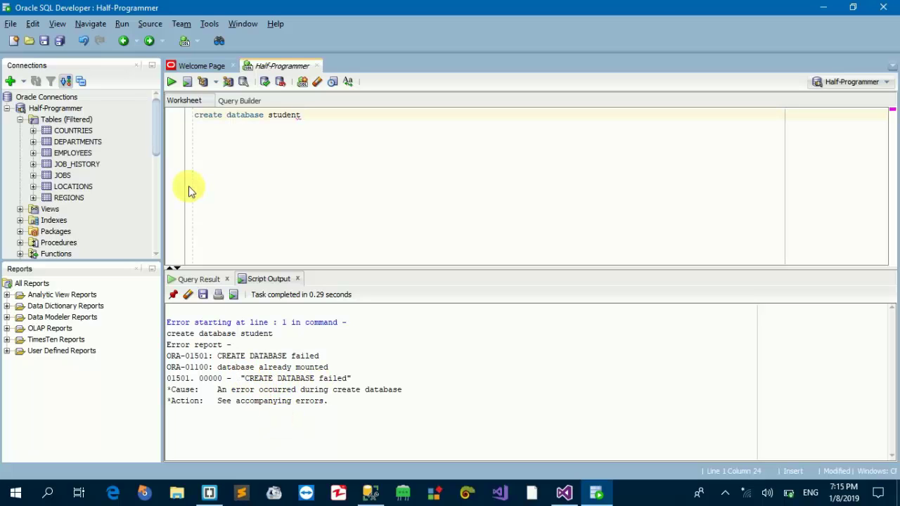
Step: Collapse the Tables node and look through the remaining object categories of the Half-Programmer connection
left_click(21, 121)
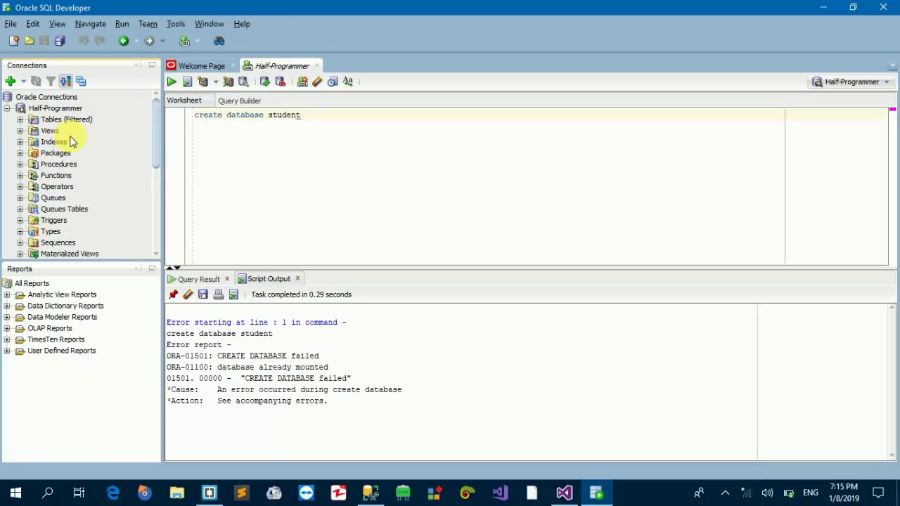
left_click_drag(155, 130, 155, 148)
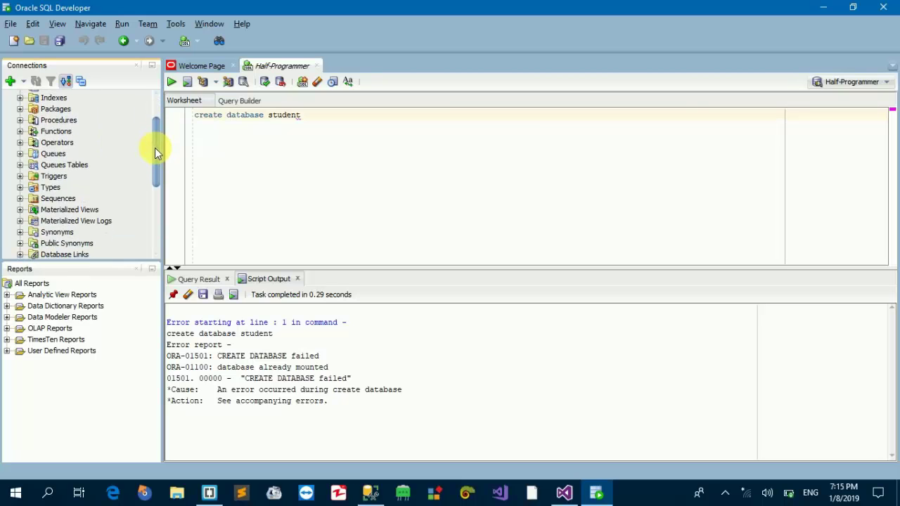
left_click_drag(155, 148, 154, 179)
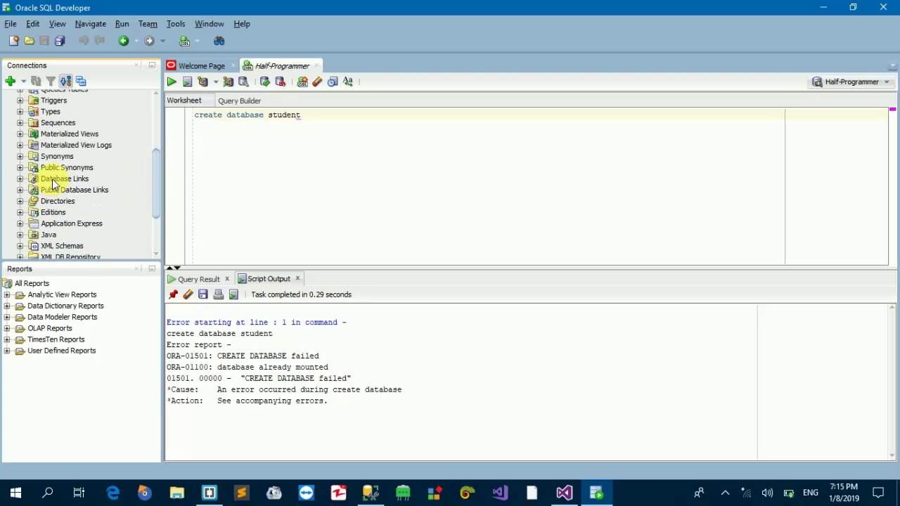